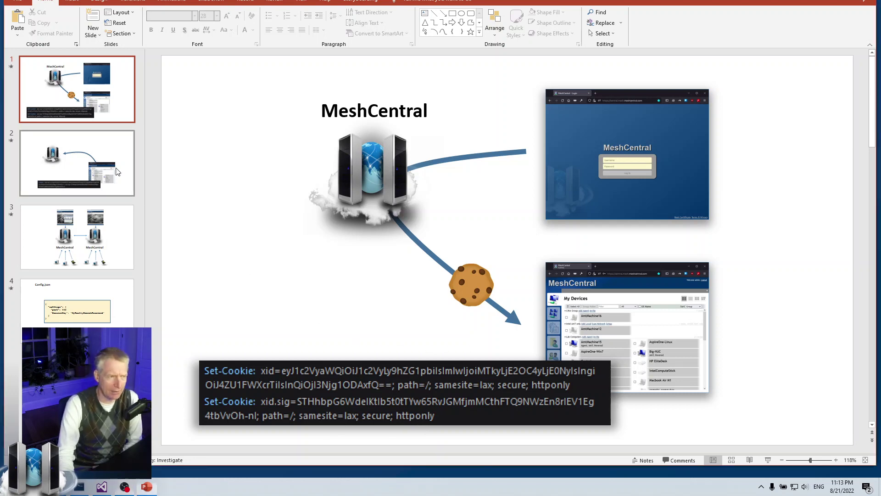
Show slide 2, where the browser sends its cookie back to the MeshCentral server.
left_click(105, 172)
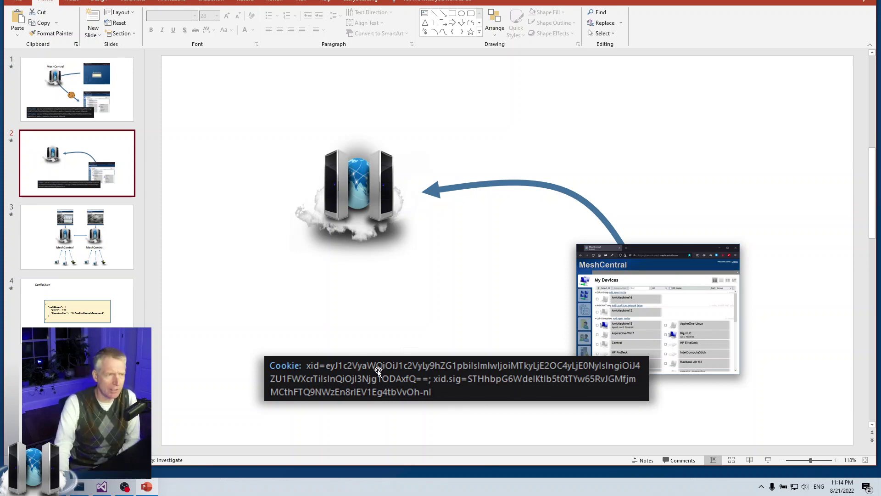
Disable the key by renaming SessionKey to _SessionKey in config.json and saving.
left_click(822, 4)
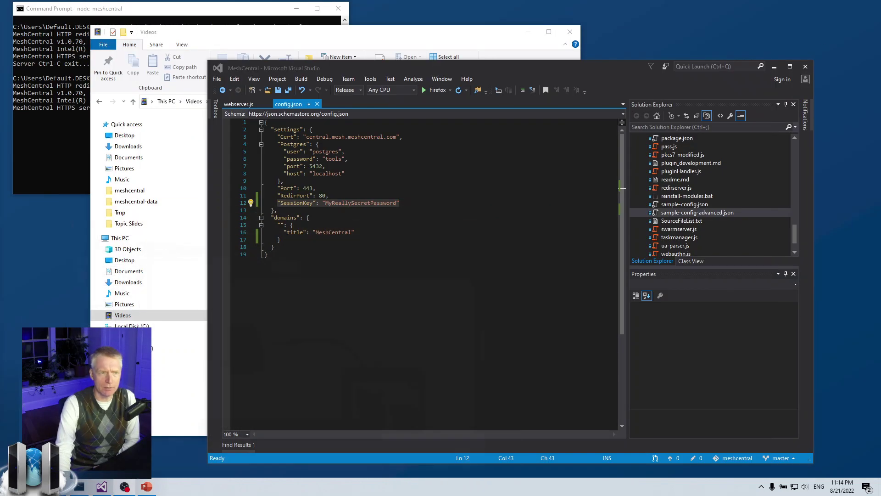
left_click(461, 180)
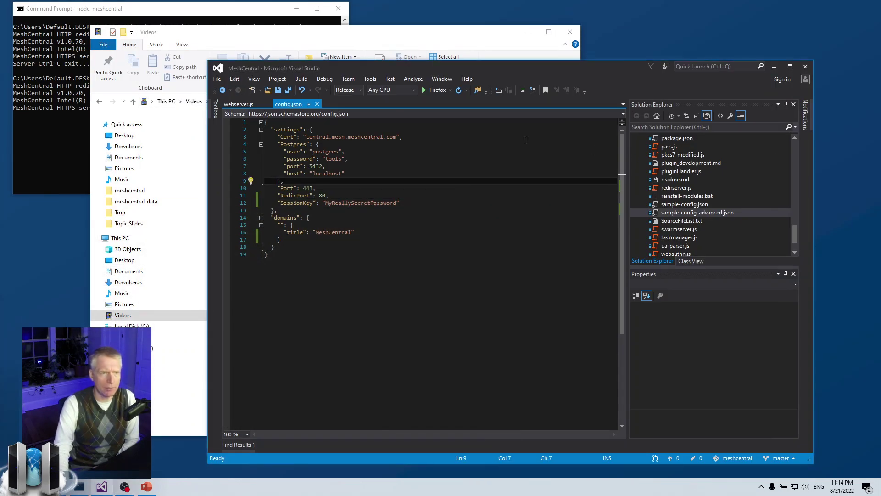
left_click_drag(574, 68, 624, 71)
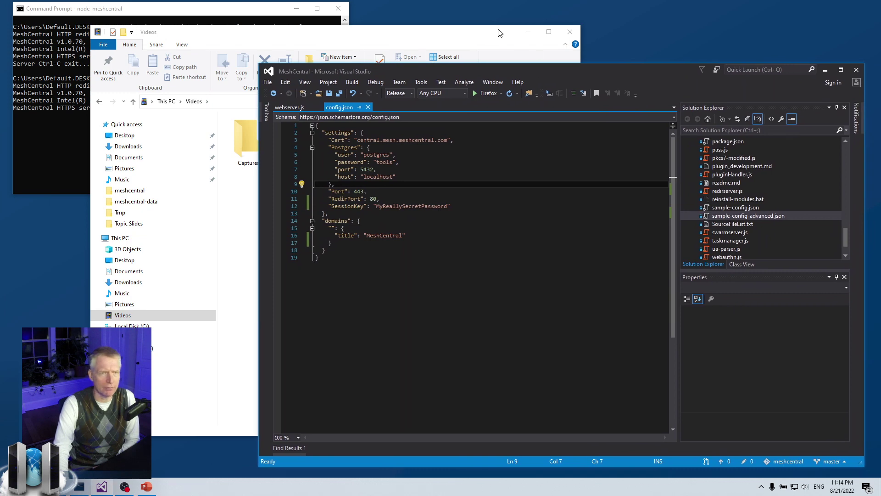
left_click(528, 32)
left_click(331, 206)
type("_")
key("ctrl+s")
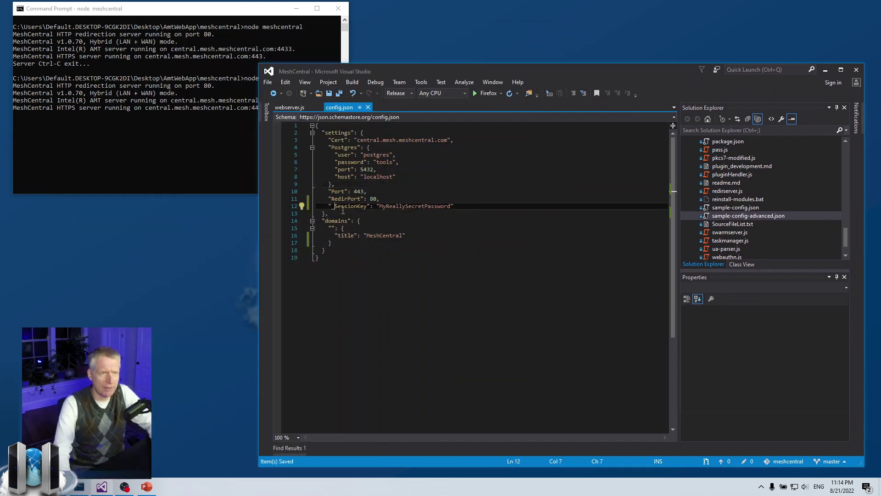
double_click(348, 206)
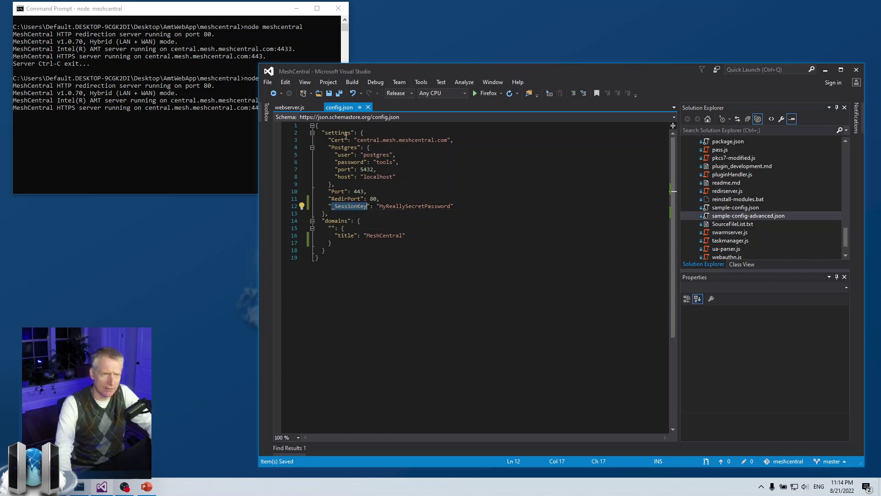
left_click(372, 169)
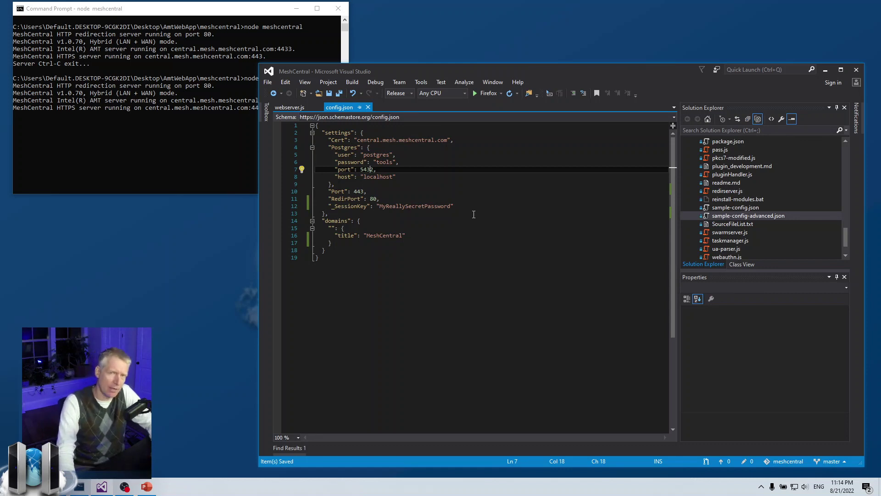
Stop MeshCentral and rerun node meshcentral from the Command Prompt.
left_click(143, 140)
key("ctrl+c")
key("Up")
key("Return")
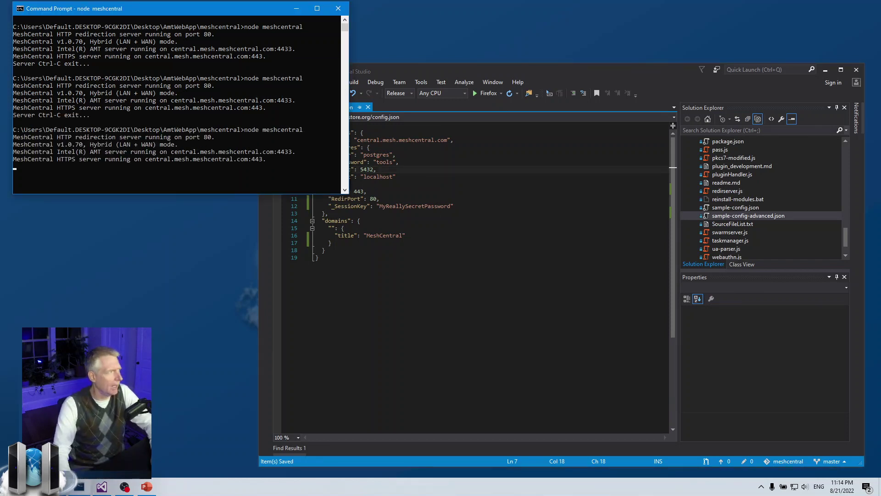
key("alt+Tab")
key("alt+Tab")
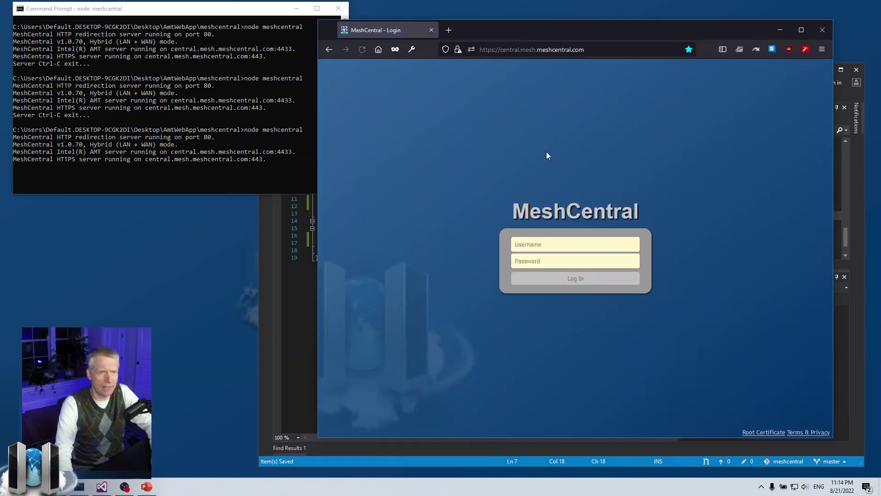
Sign in to MeshCentral as admin with the saved credentials.
left_click(594, 246)
type("adm")
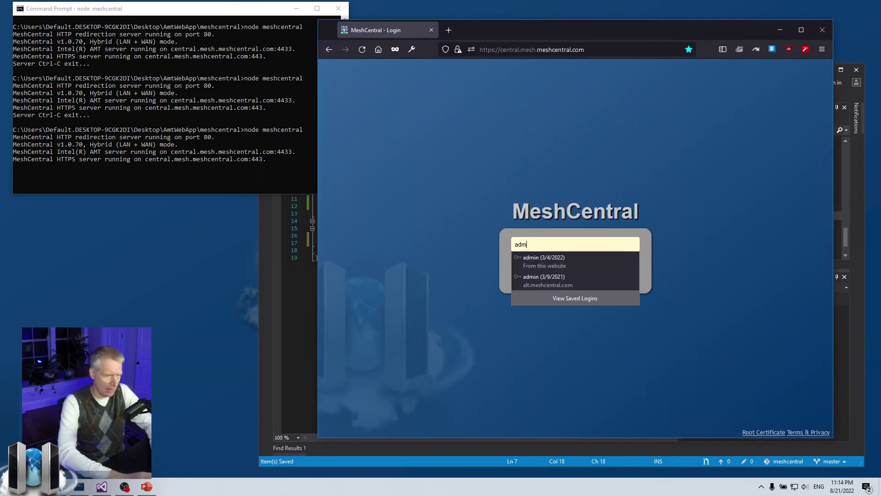
key("Down")
key("Return")
key("Return")
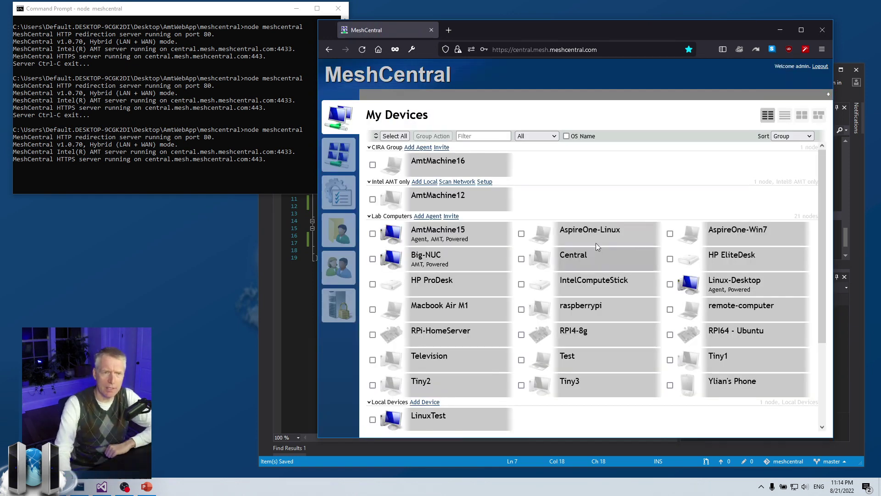
Open Firefox Web Developer Tools on the c2.png request headers and maximize the window.
left_click(822, 50)
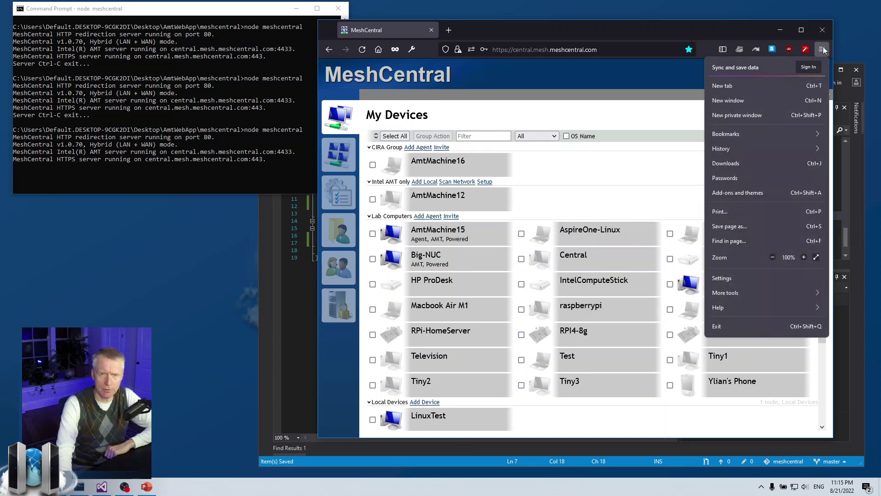
left_click(752, 294)
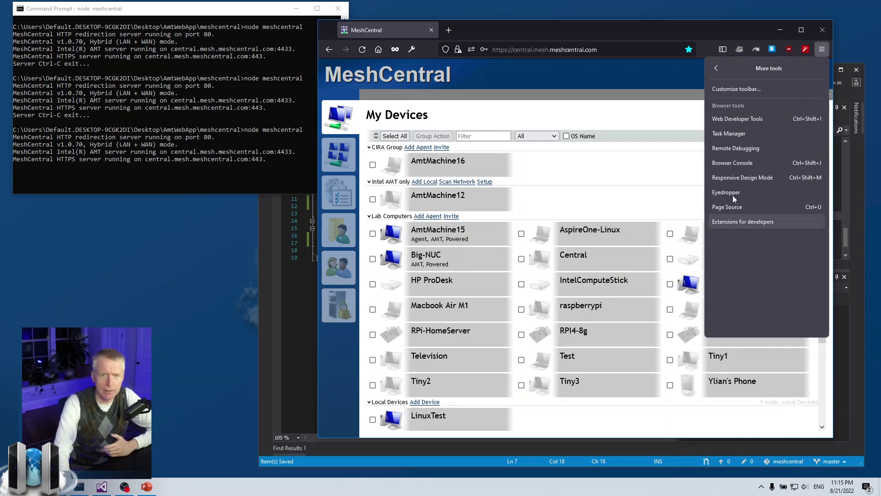
left_click(736, 122)
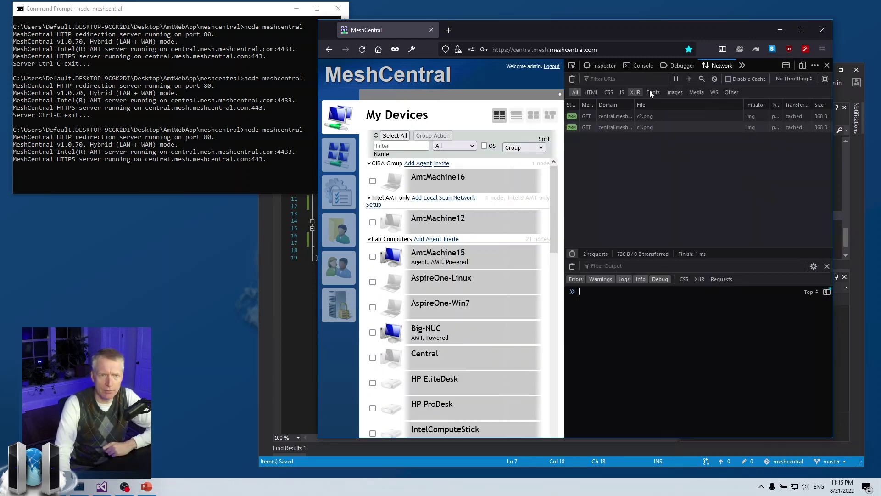
left_click(624, 116)
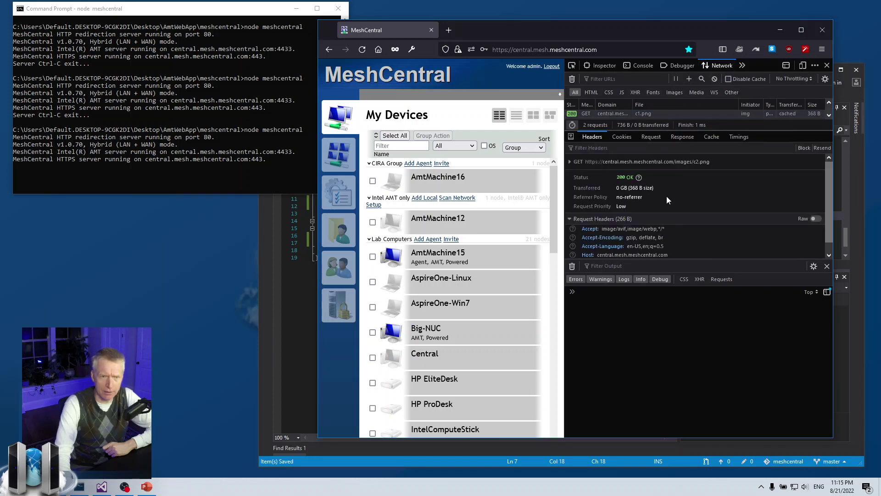
double_click(595, 30)
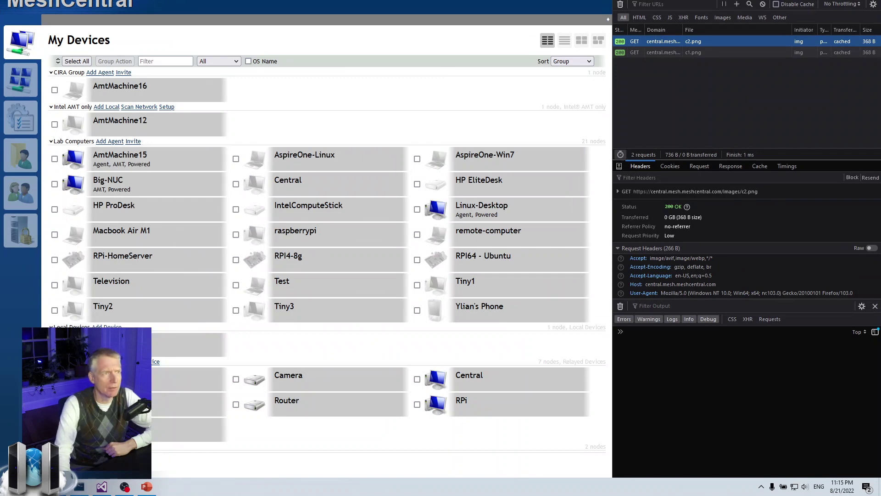
Reload the devices page and inspect the main page and ol.css request headers.
key("F5")
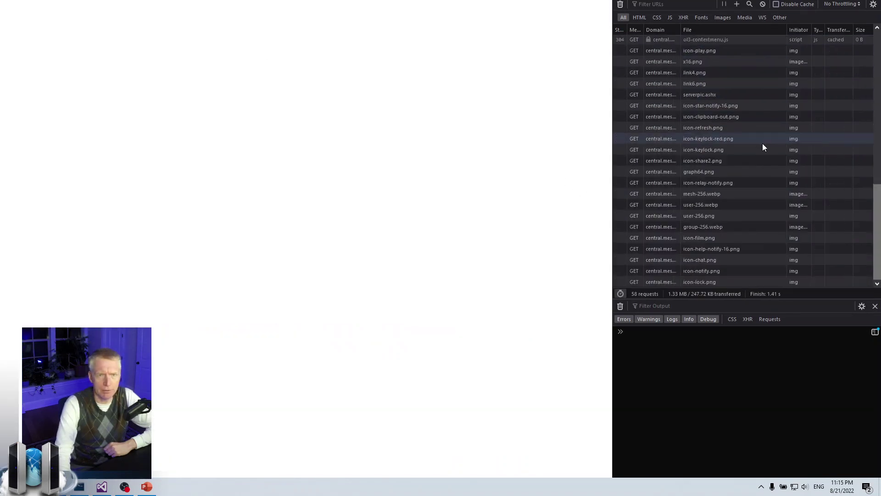
left_click(669, 40)
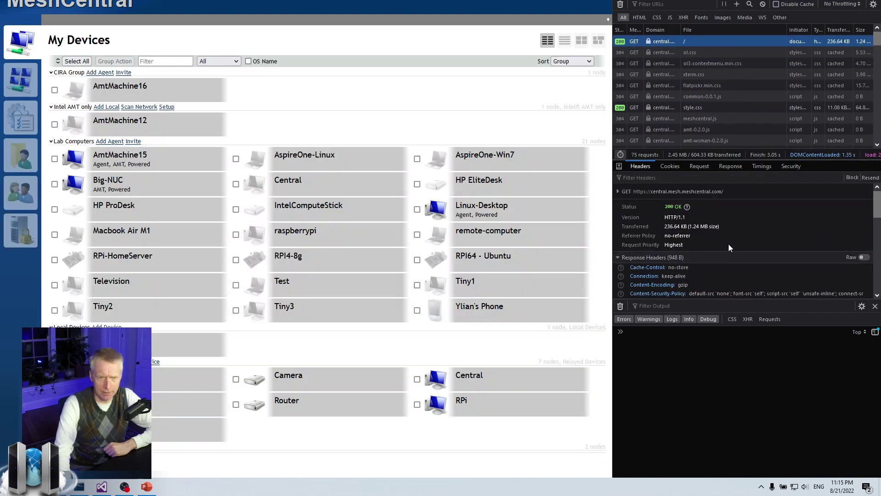
mouse_move(728, 160)
left_mouse_down()
mouse_move(729, 247)
mouse_move(721, 154)
left_mouse_up()
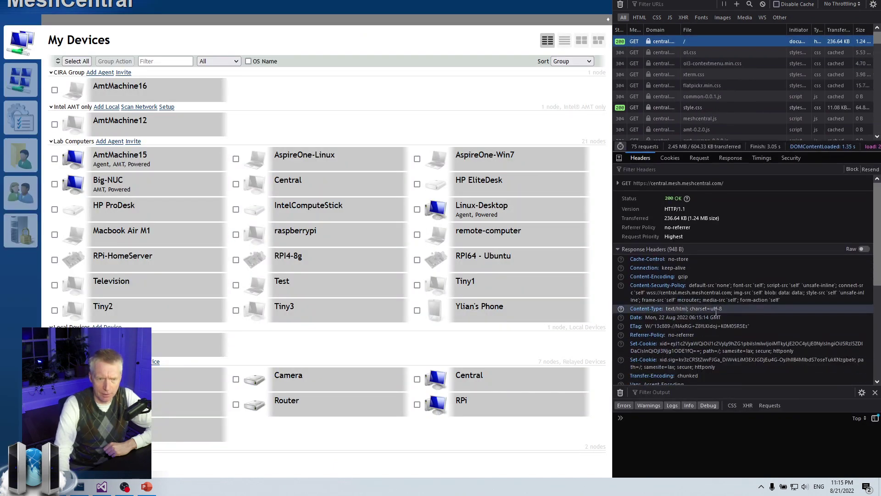
scroll(689, 303, "down", 1)
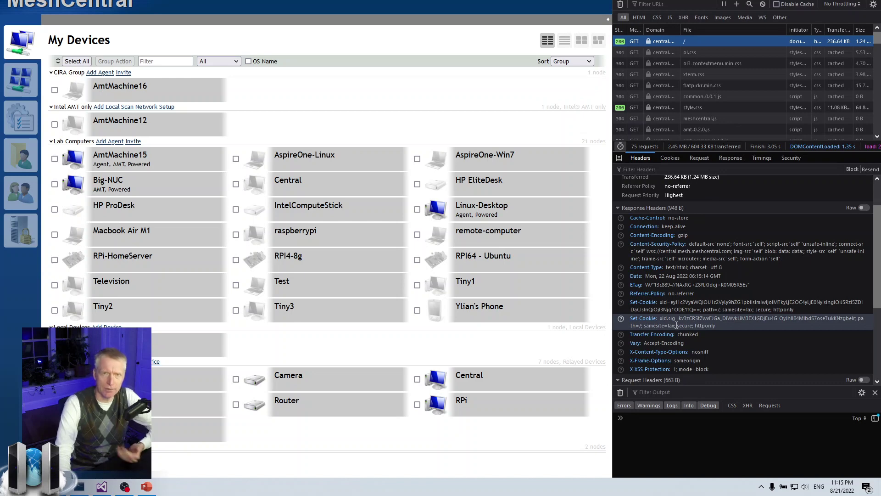
left_click(698, 52)
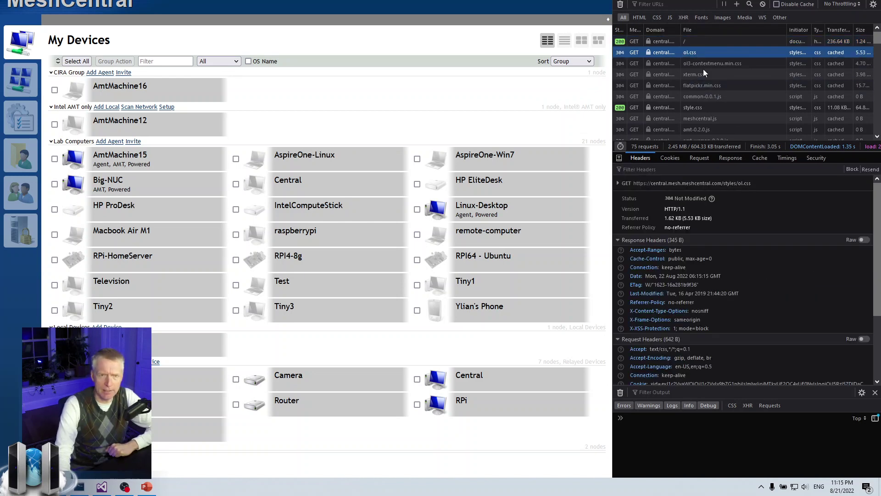
scroll(741, 268, "down", 3)
scroll(742, 271, "down", 1)
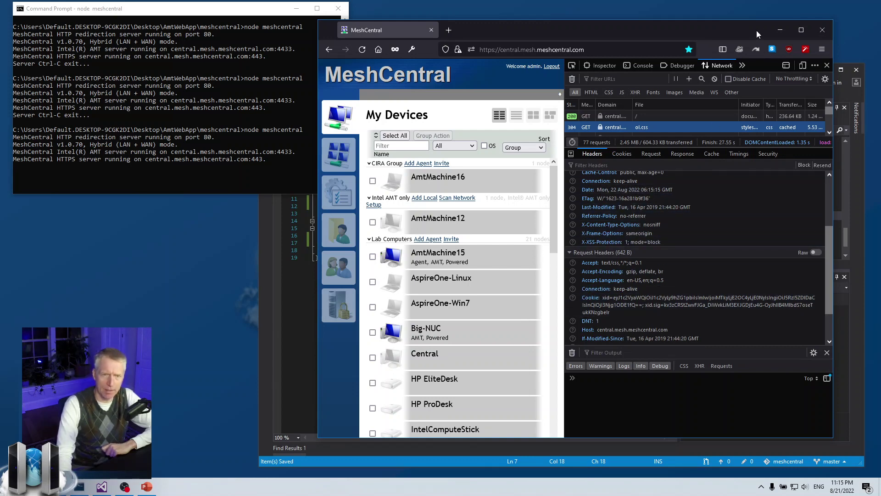
left_click(779, 29)
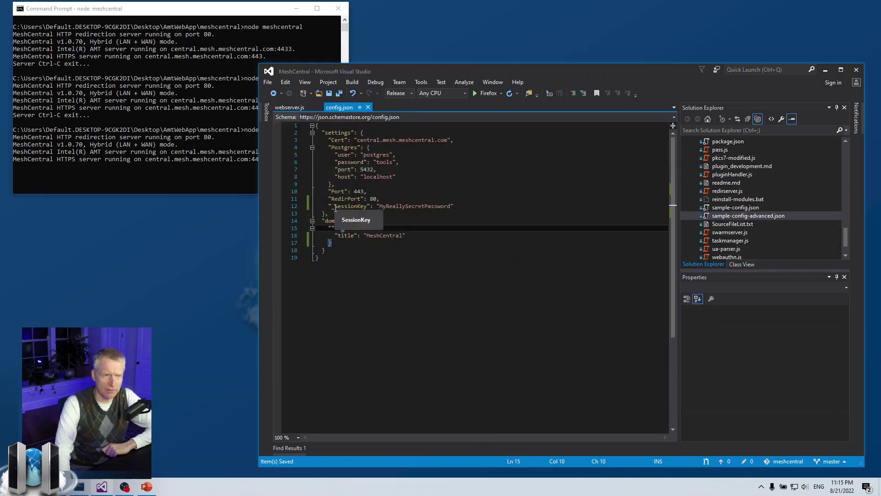
left_click(333, 206)
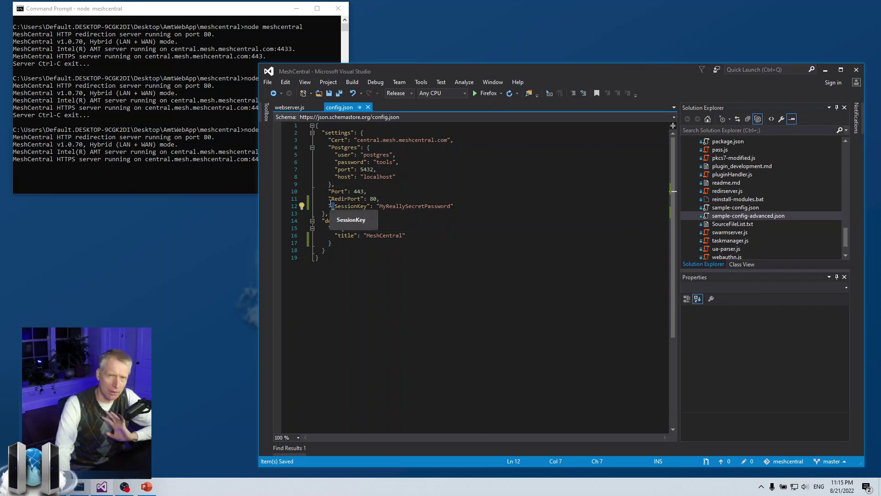
double_click(408, 206)
left_click(485, 318)
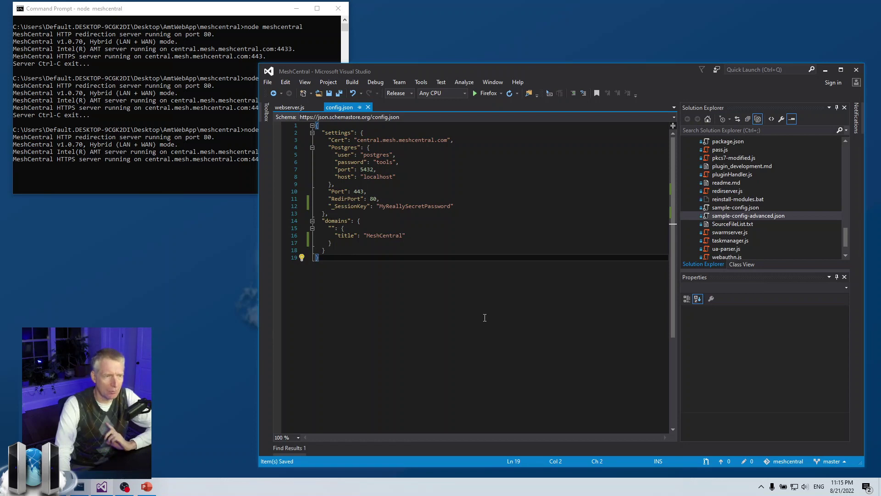
key("alt+Tab")
Close the developer tools and restart node meshcentral in the Command Prompt.
left_click(827, 68)
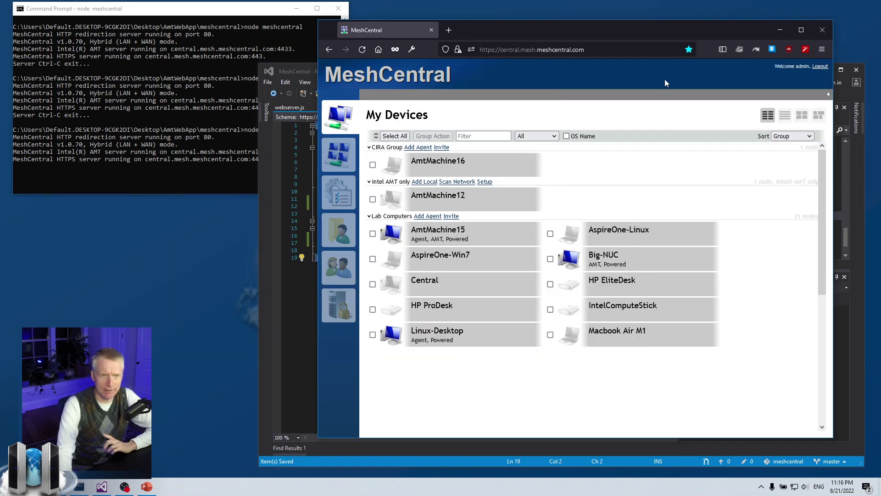
left_click_drag(613, 33, 627, 36)
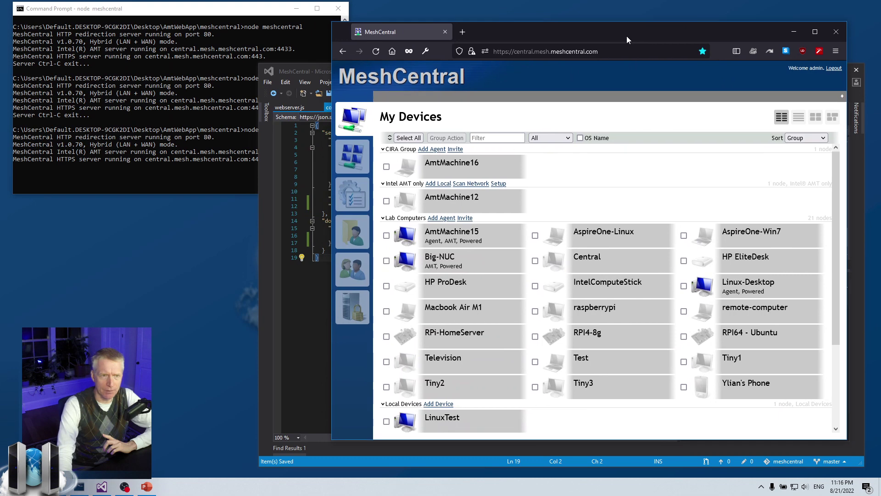
left_click(166, 144)
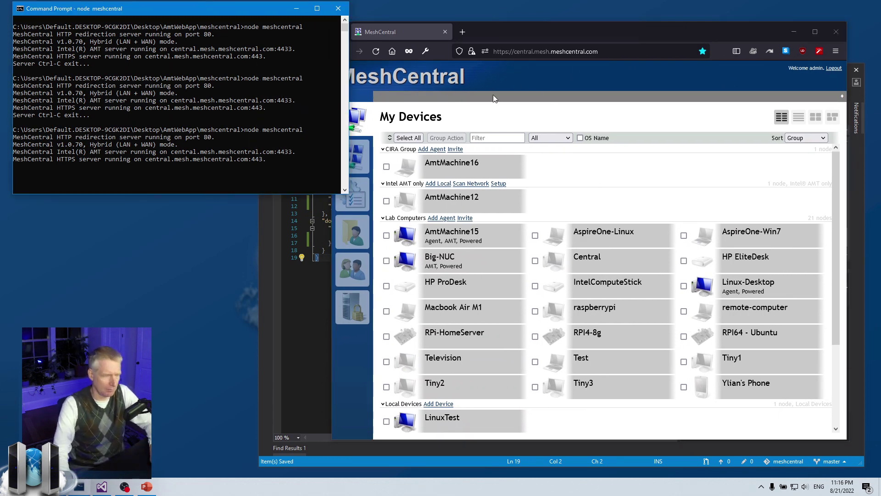
key("ctrl+c")
key("Up")
key("Return")
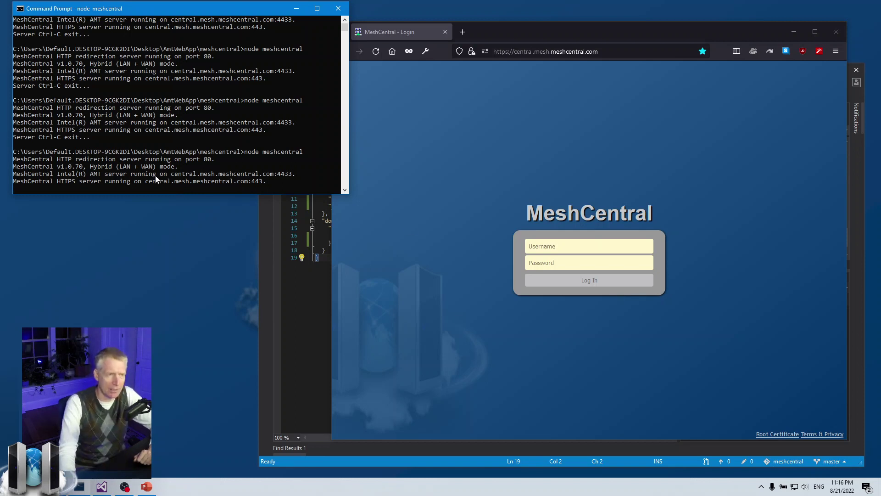
Re-enable SessionKey on line 12 by deleting its underscore, and save config.json.
left_click(323, 238)
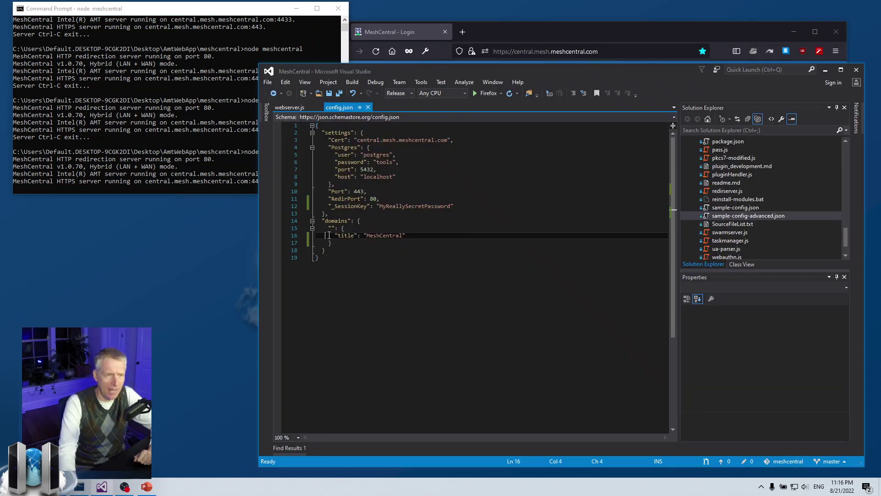
left_click(554, 206)
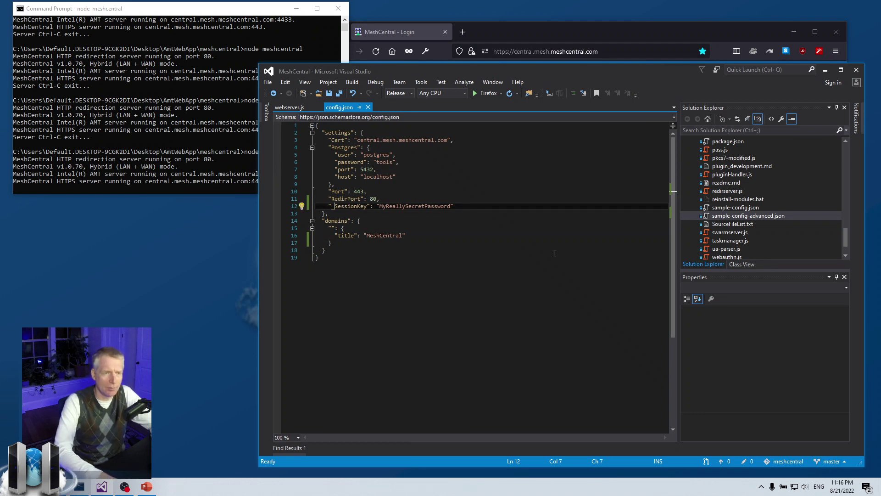
key("Delete")
key("ctrl+s")
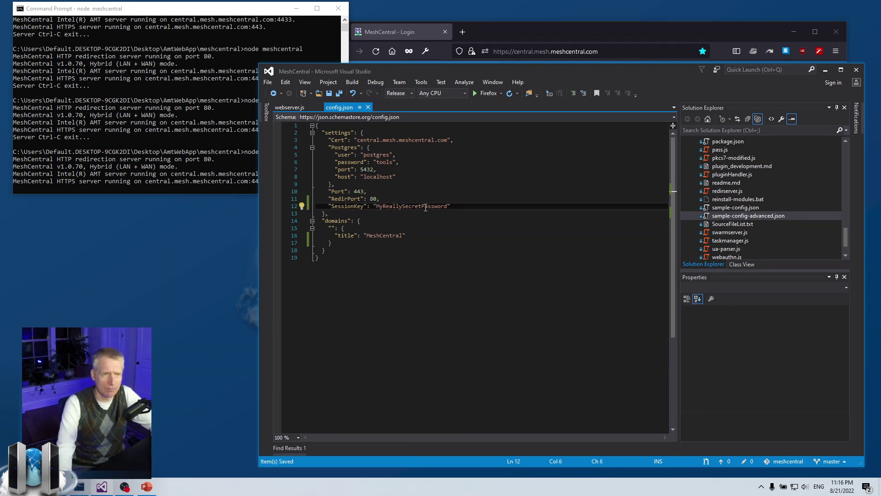
double_click(384, 208)
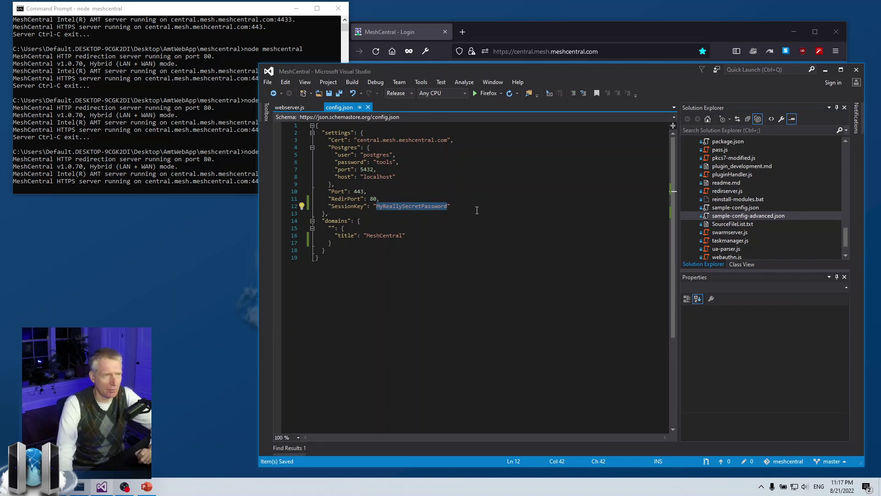
left_click(435, 215)
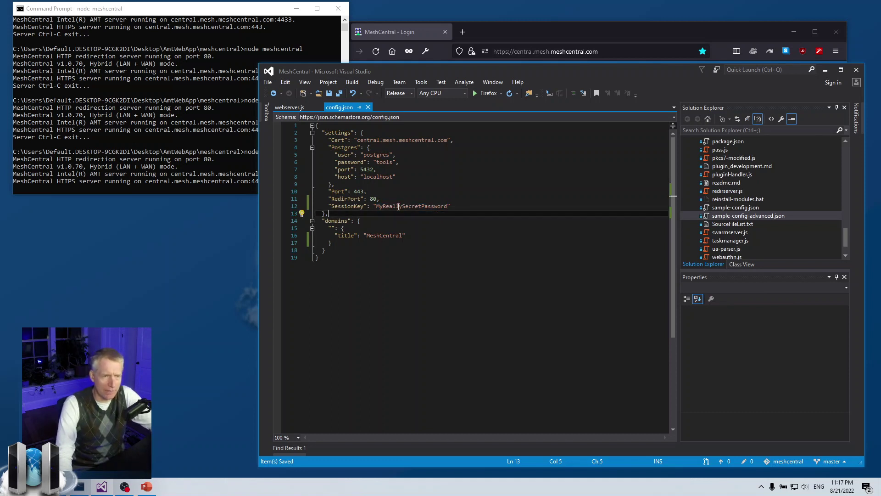
Restart the MeshCentral server so it picks up the SessionKey.
left_click(211, 133)
key("ctrl+c")
key("Up")
key("Return")
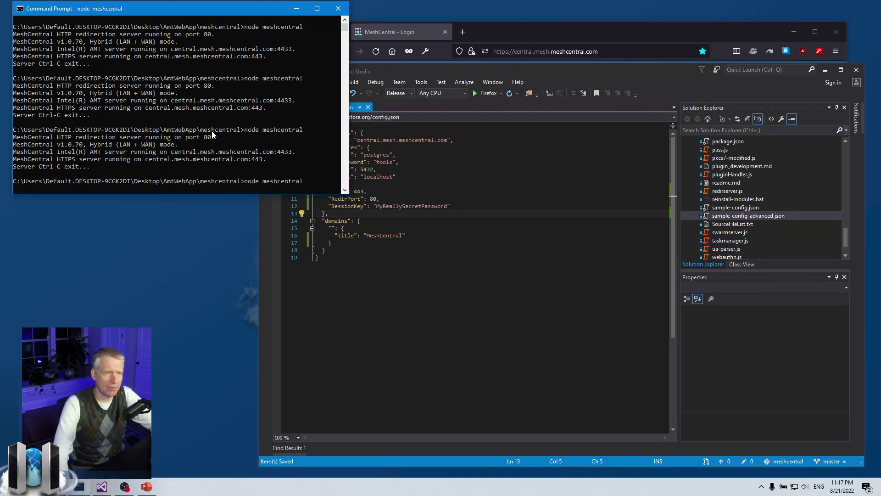
Briefly show the session key slides, then submit the MeshCentral login in Firefox.
left_click(796, 32)
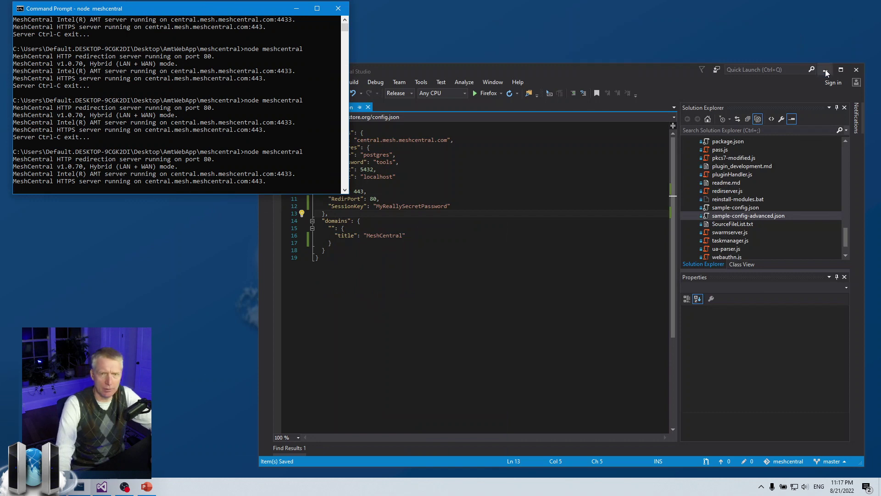
left_click(826, 70)
left_click(146, 487)
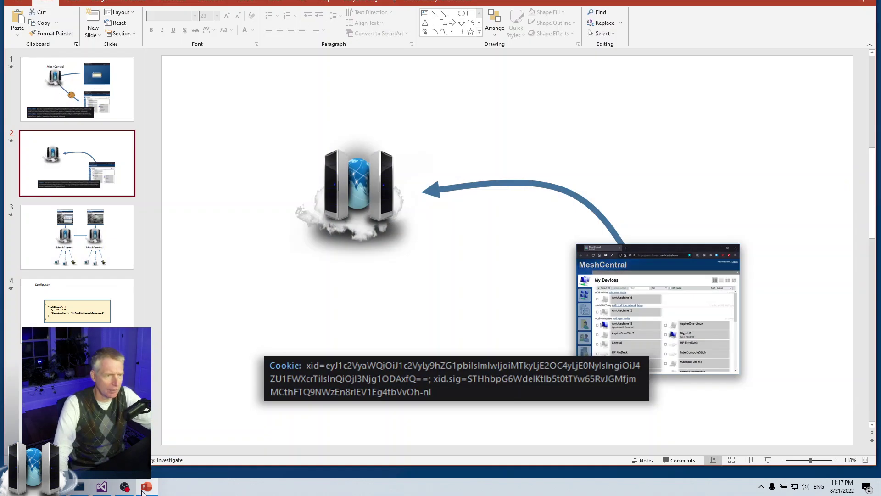
left_click(146, 487)
left_click(124, 487)
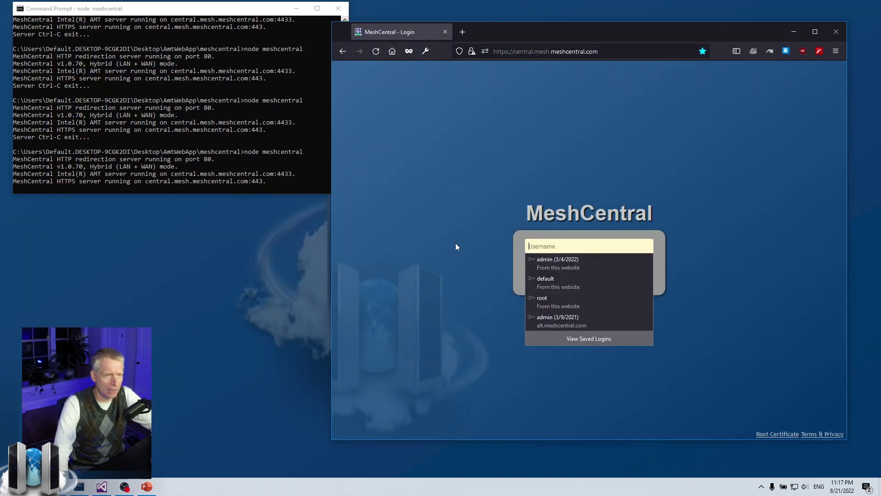
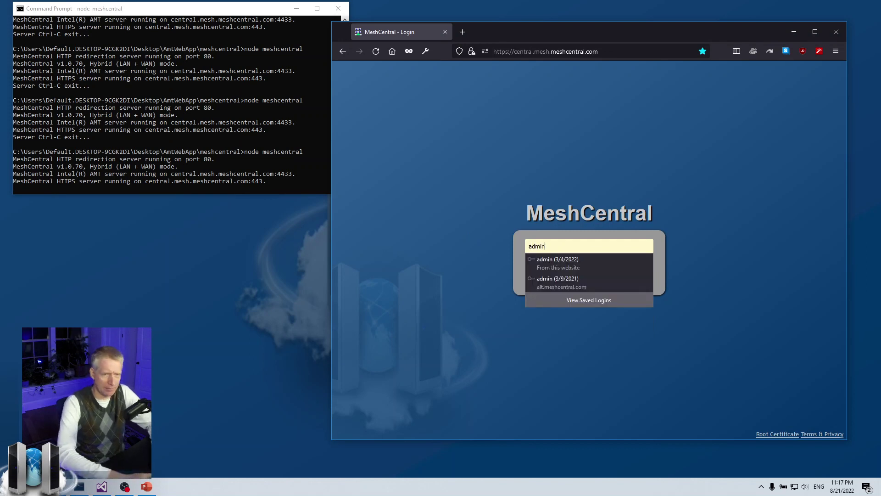
key("Return")
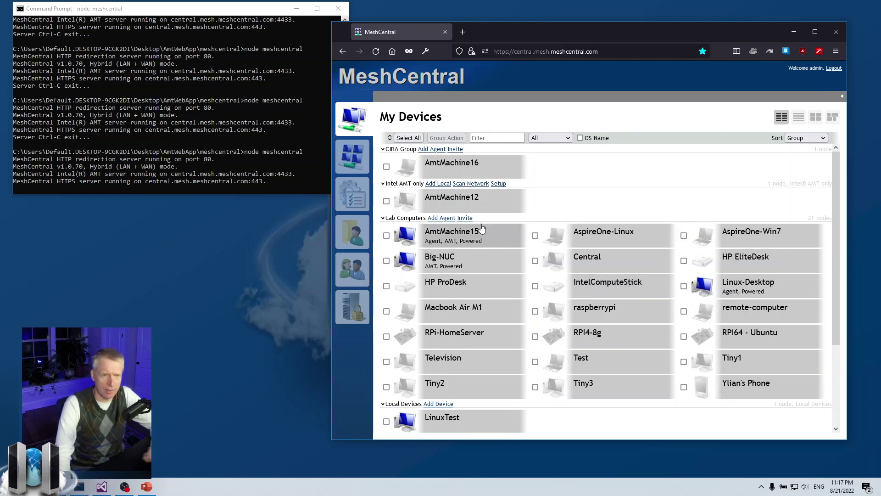
Stop and restart the MeshCentral server, then return to the browser page.
left_click(239, 54)
key("ctrl+c")
type("node meshcentral")
key("Return")
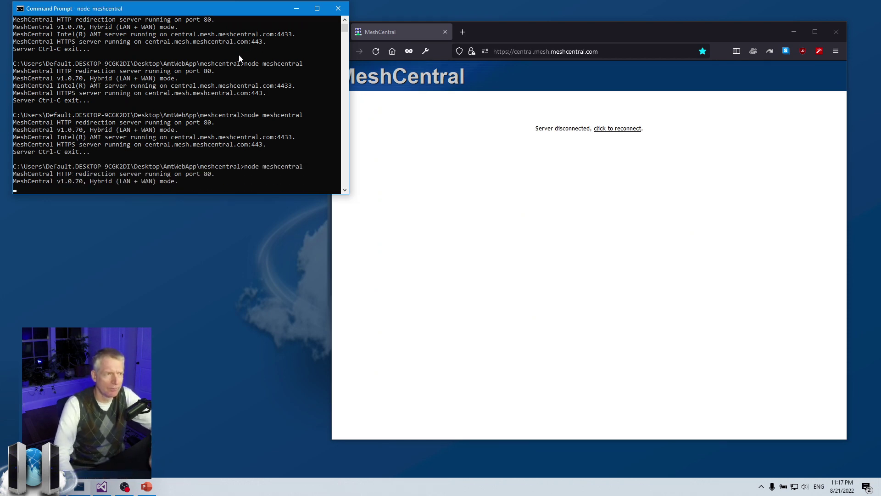
left_click(377, 51)
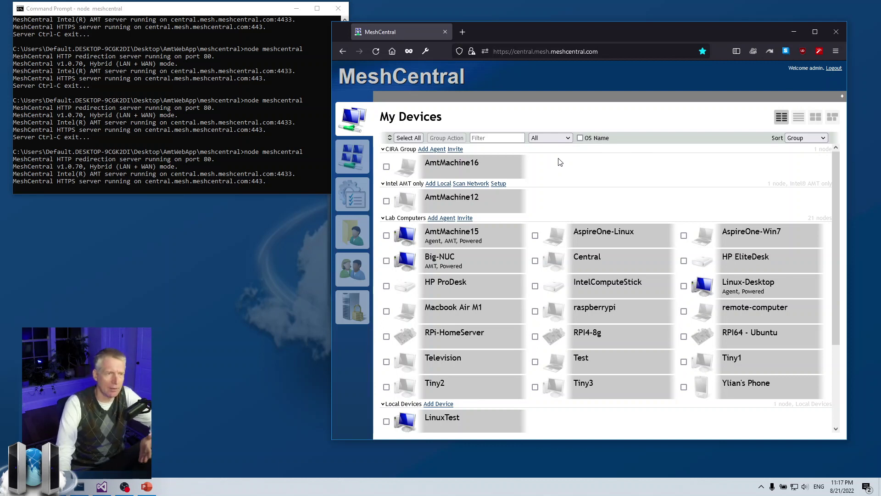
Restart the server again and reconnect the page, which stays logged in.
left_click(235, 121)
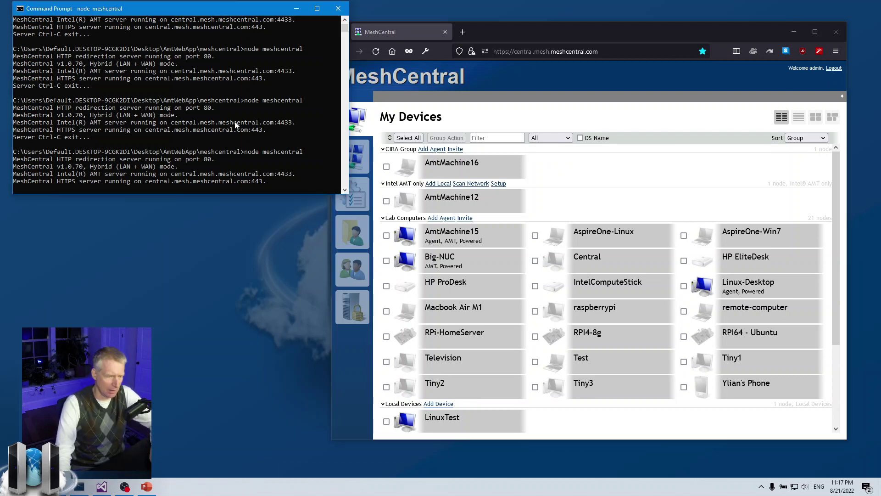
key("ctrl+c")
key("Up")
key("Return")
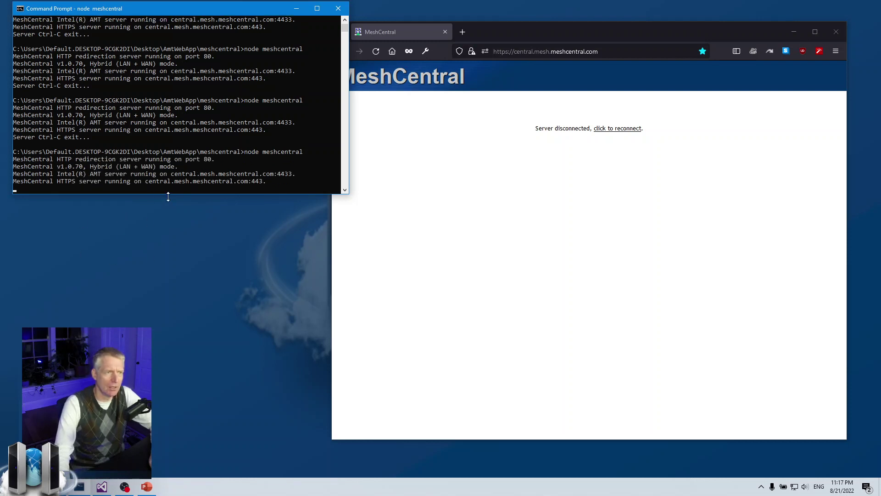
left_click(375, 51)
left_click(464, 136)
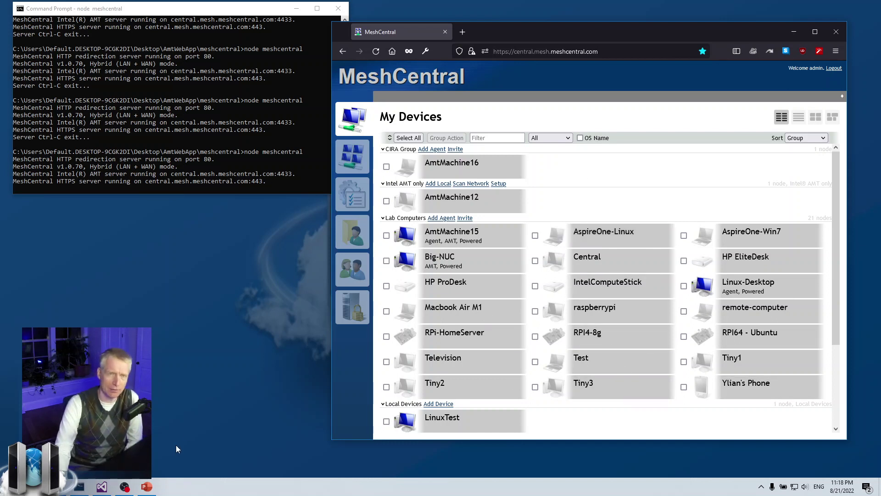
left_click(101, 487)
double_click(411, 205)
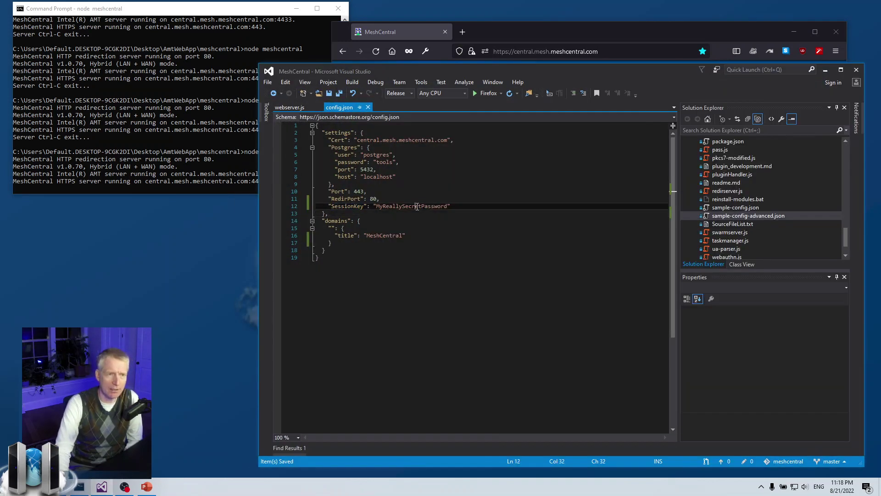
left_click(407, 228)
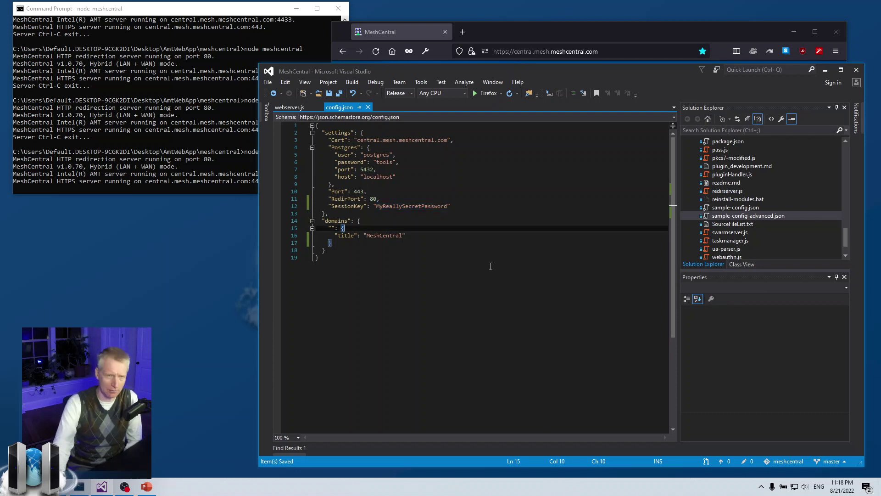
left_click(467, 239)
left_click_drag(466, 206, 277, 207)
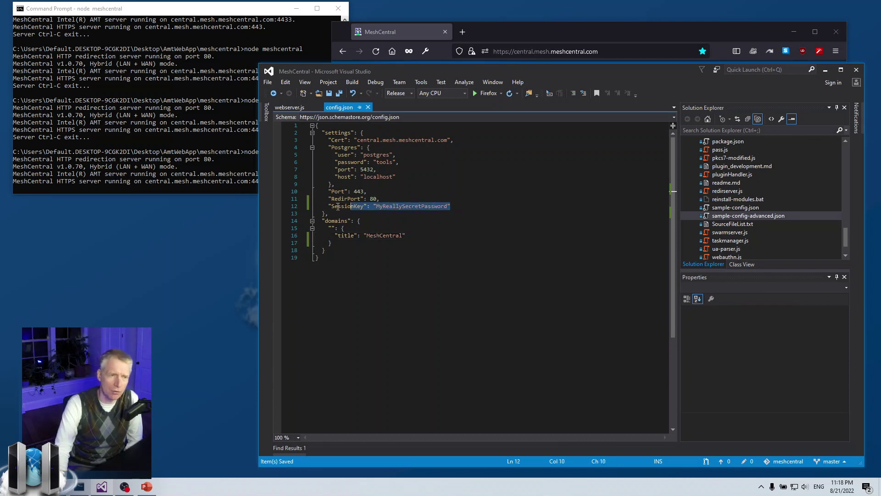
left_click(441, 232)
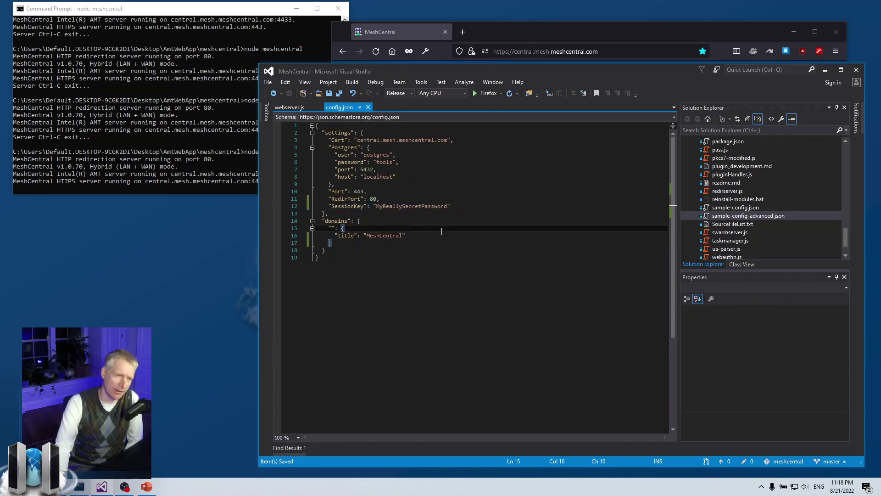
double_click(416, 206)
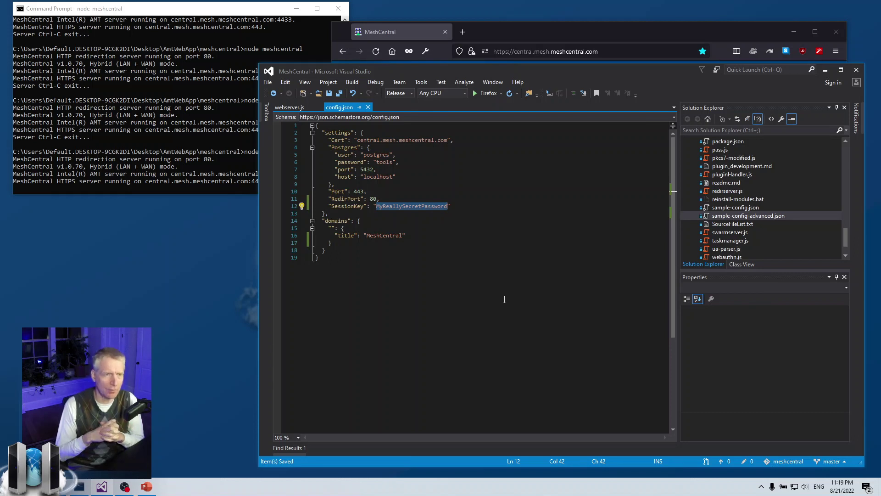
left_click_drag(455, 206, 387, 199)
left_click(464, 206)
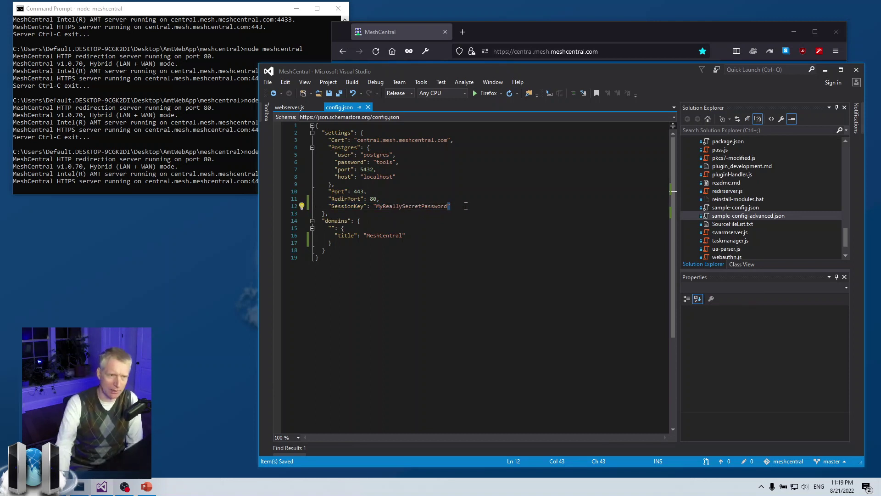
left_click_drag(466, 206, 292, 205)
left_click(393, 220)
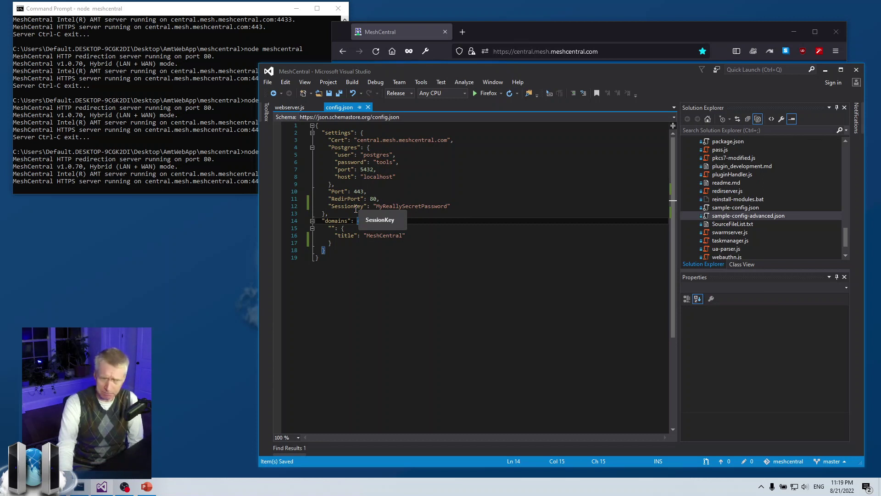
double_click(411, 206)
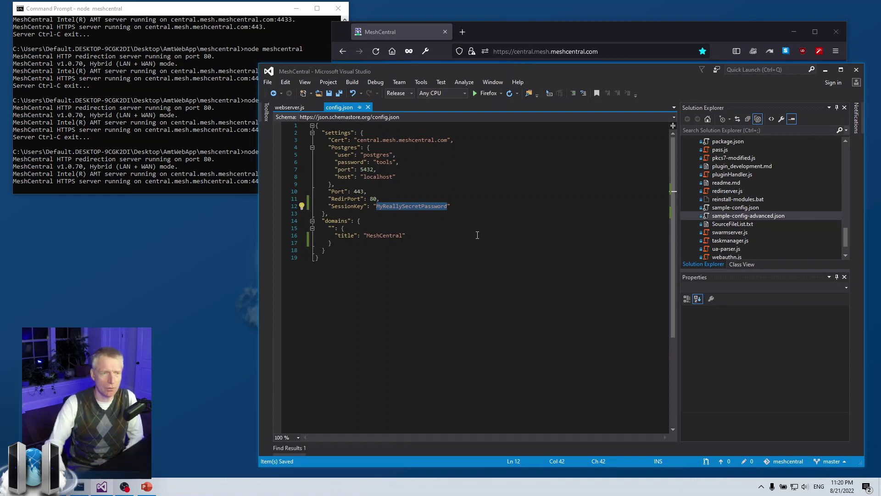
left_click(477, 235)
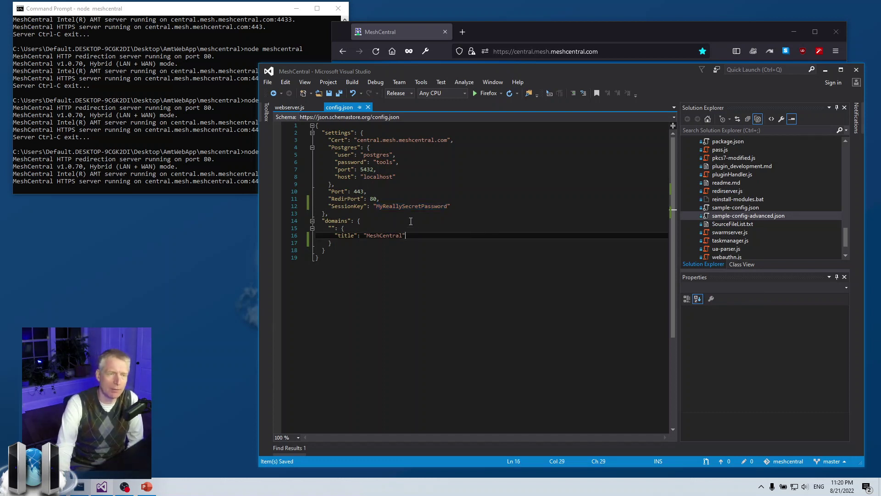
double_click(347, 206)
double_click(411, 206)
left_click(478, 206)
double_click(402, 206)
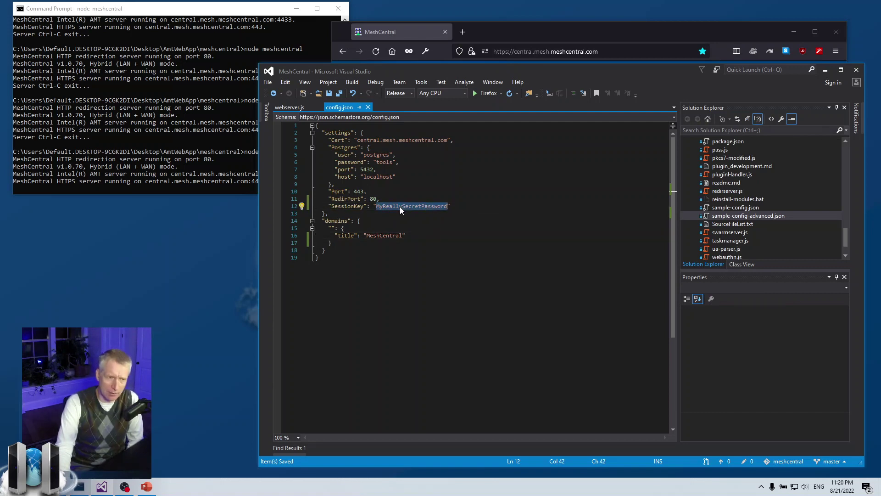
Leave the editor for PowerPoint and display slide 3 about two linked MeshCentral servers.
left_click(827, 70)
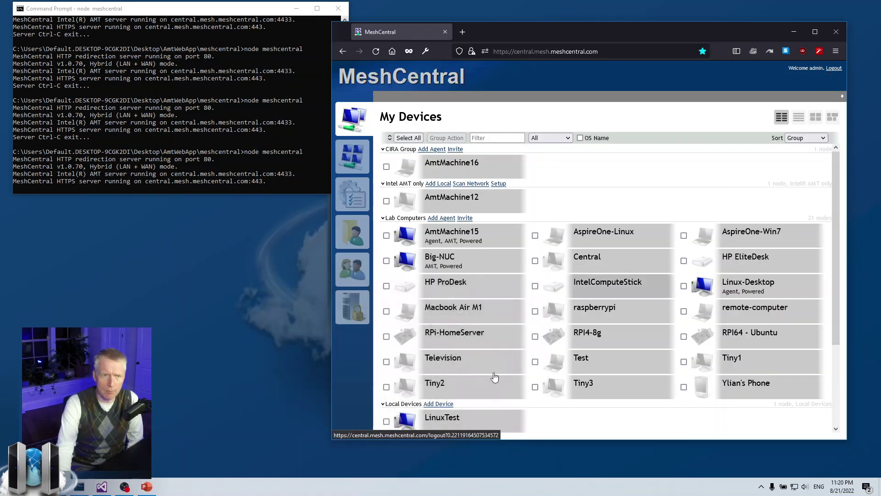
left_click(146, 487)
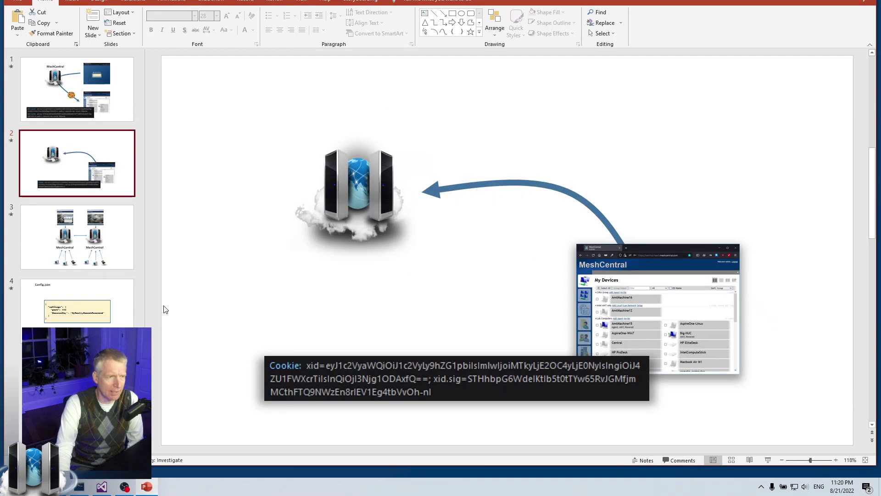
left_click(107, 258)
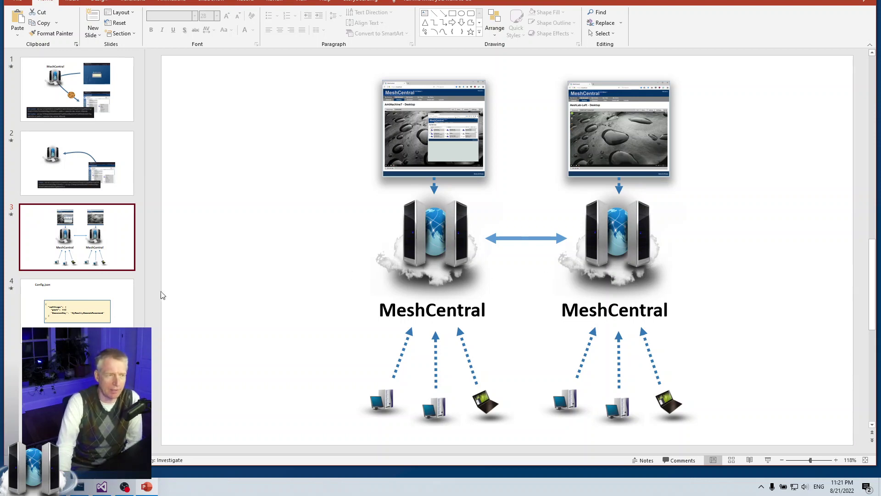
left_click(77, 303)
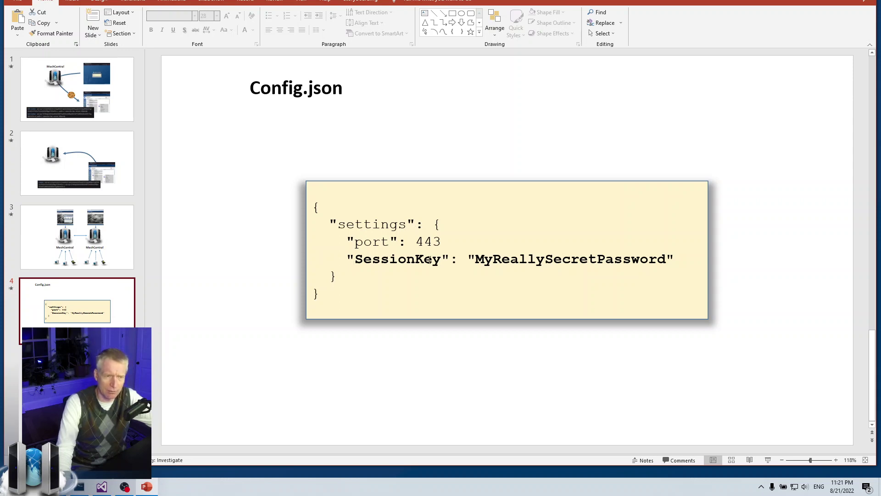
double_click(384, 262)
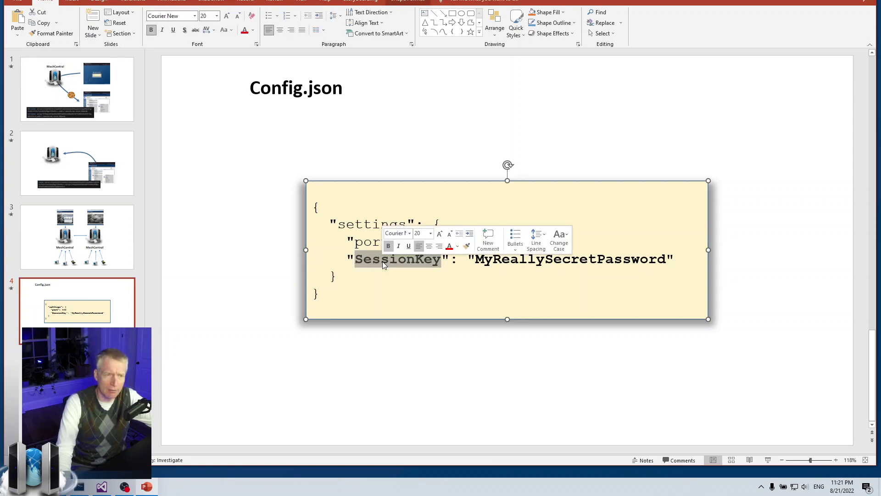
double_click(372, 242)
double_click(366, 261)
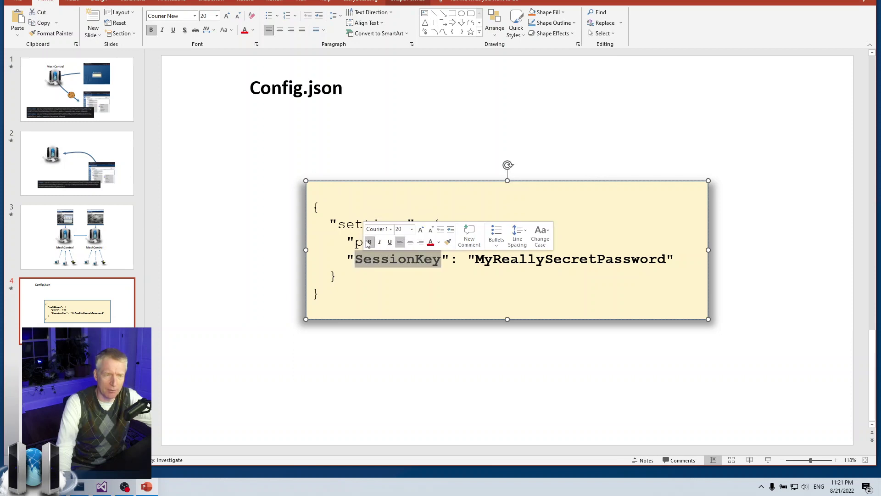
left_click(356, 258)
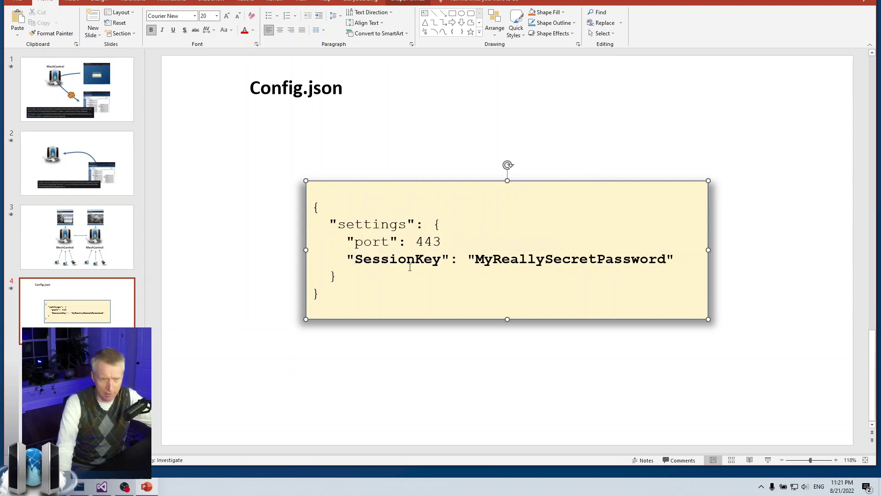
left_click_drag(475, 259, 666, 260)
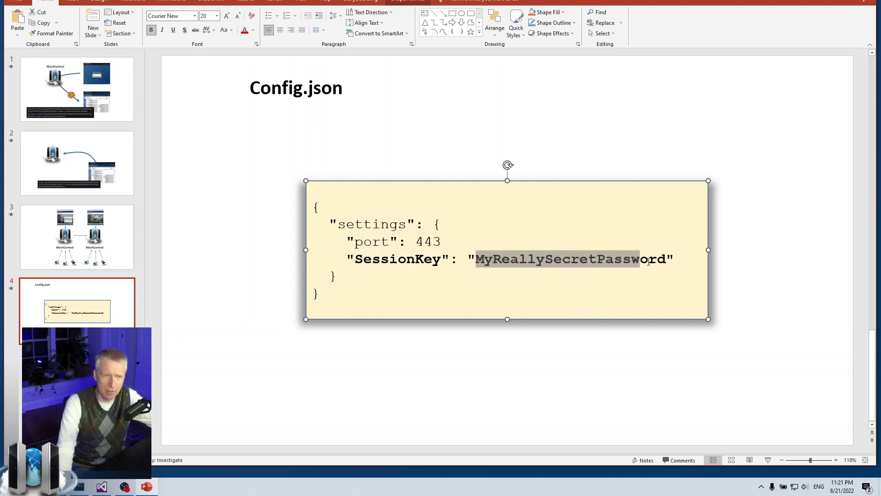
left_click(675, 284)
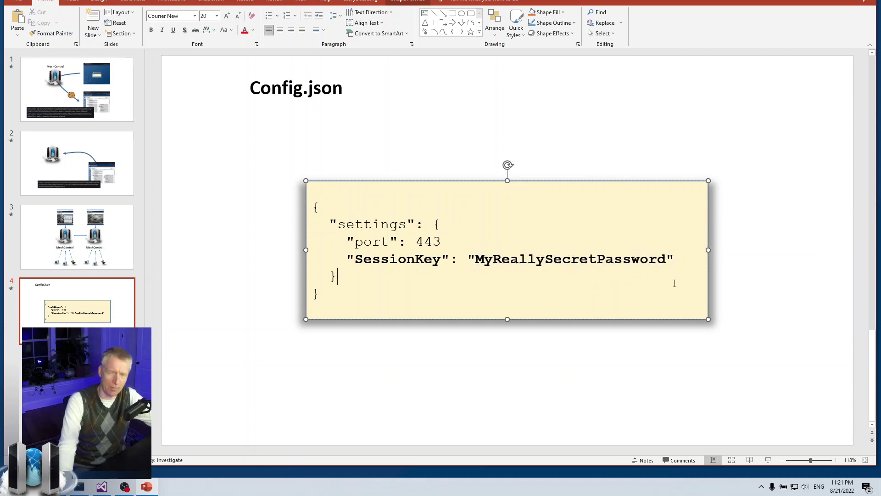